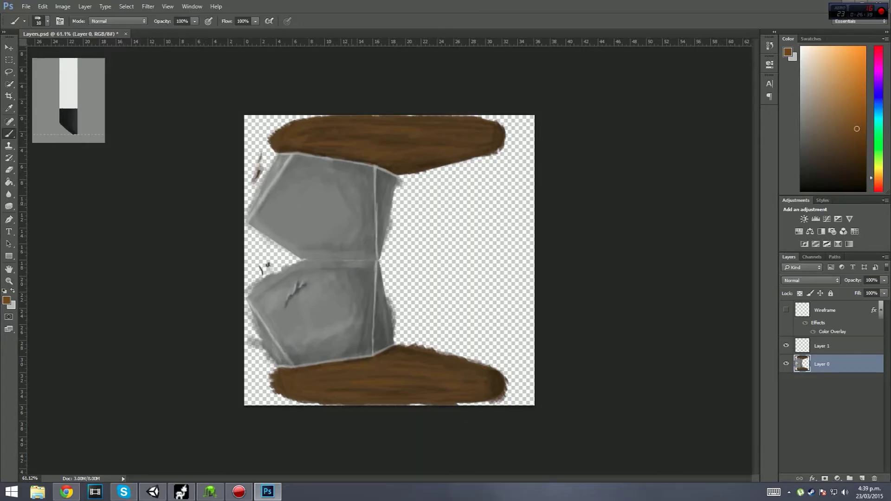
Save the painted axe texture to the Desktop as a 24 bits/pixel Targa file named diffuse.
left_click(26, 6)
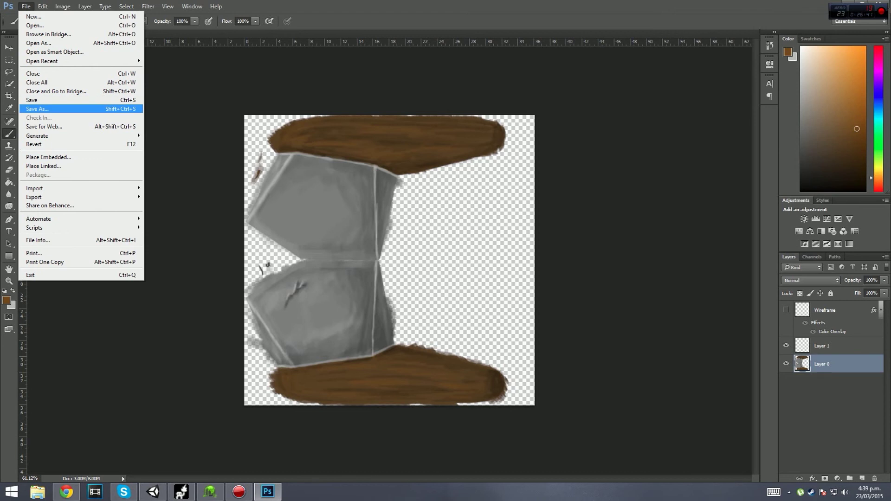
left_click(37, 109)
left_click(185, 393)
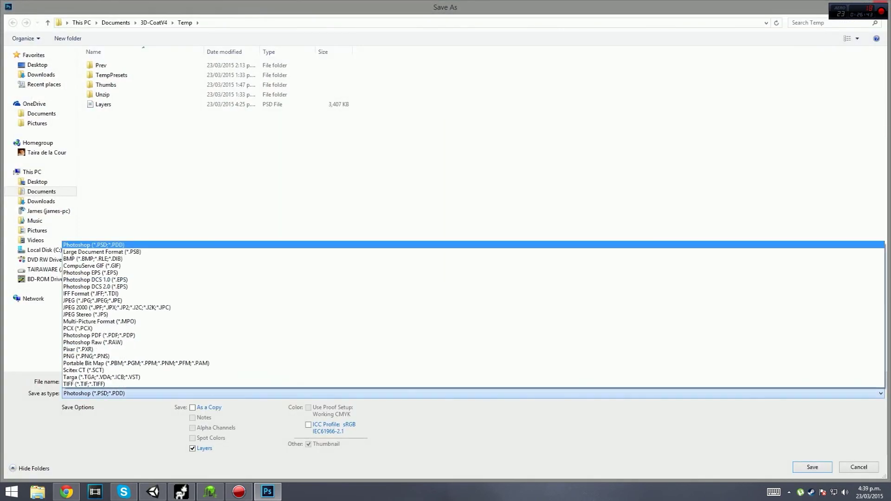
key("Return")
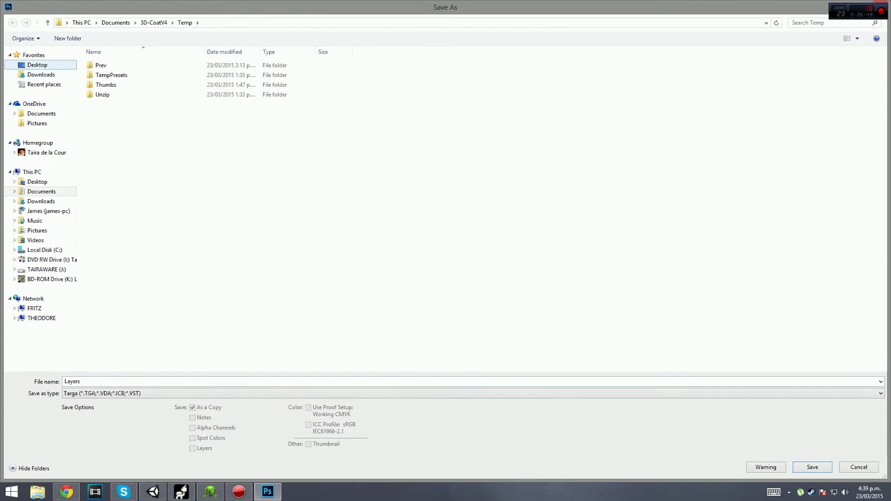
left_click(37, 64)
type("diffuse")
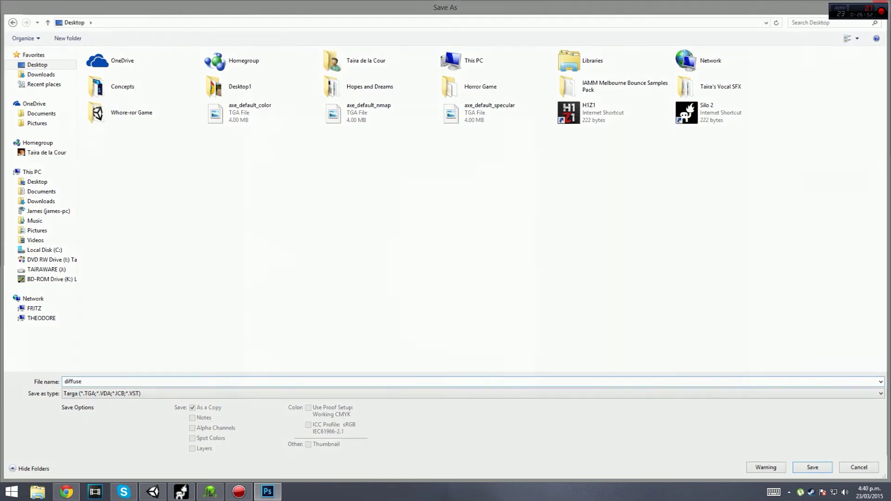
key("Return")
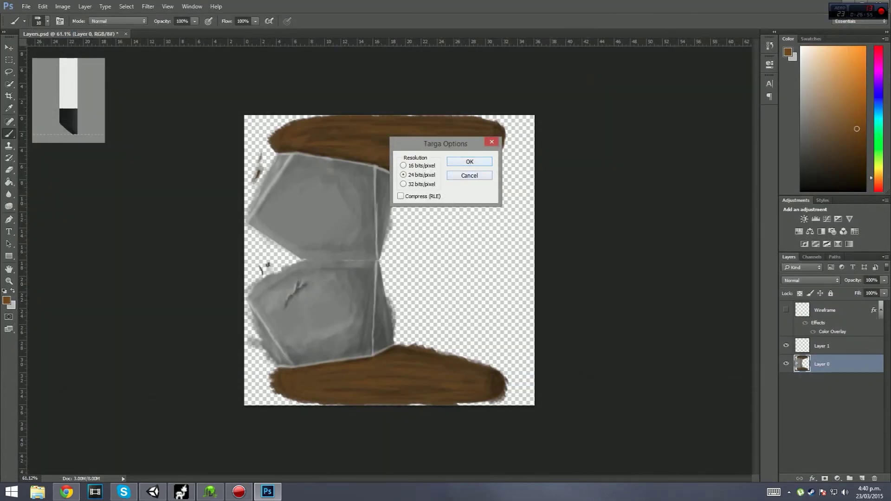
key("Return")
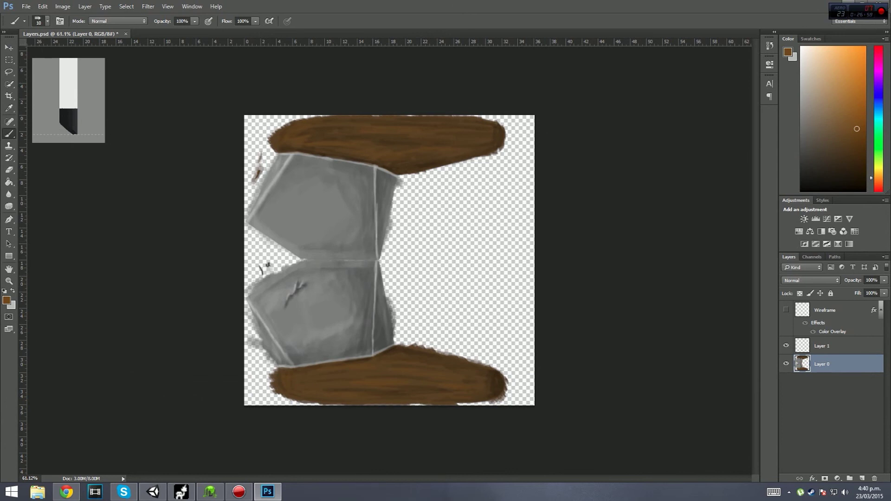
Switch to the desktop, place the axe model file beside the diffuse texture file, and select both files.
key("alt+Tab")
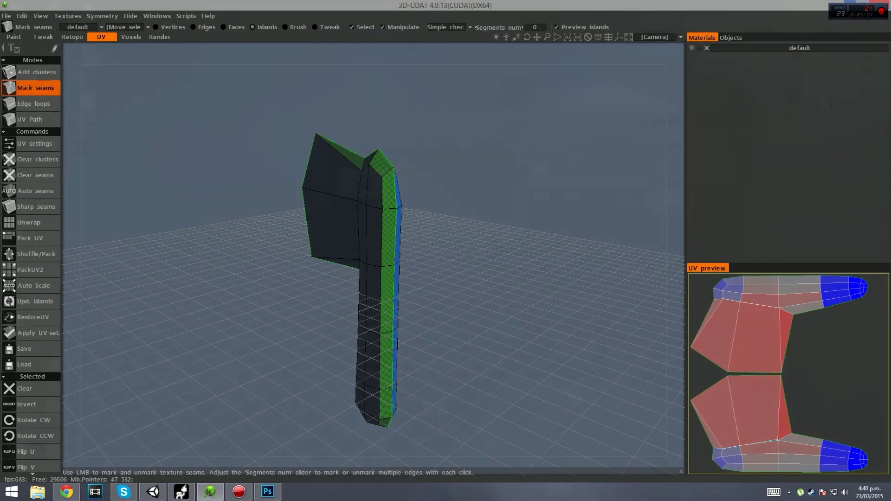
left_click(850, 3)
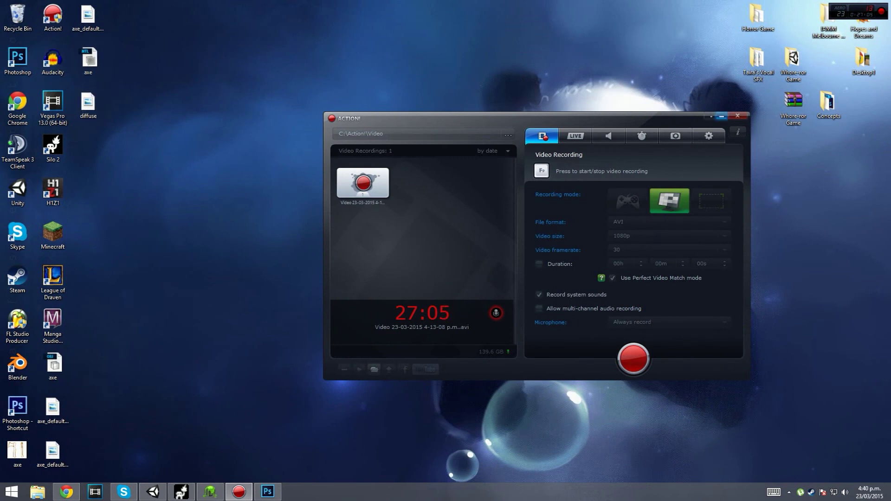
left_click(721, 116)
left_click_drag(88, 104, 335, 104)
left_click_drag(53, 365, 299, 103)
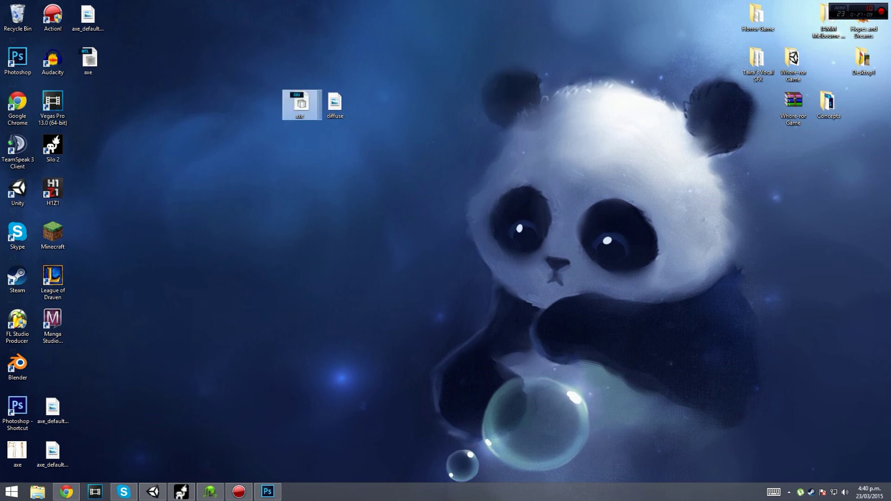
left_click_drag(402, 171, 256, 60)
left_click_drag(140, 3, 90, 105)
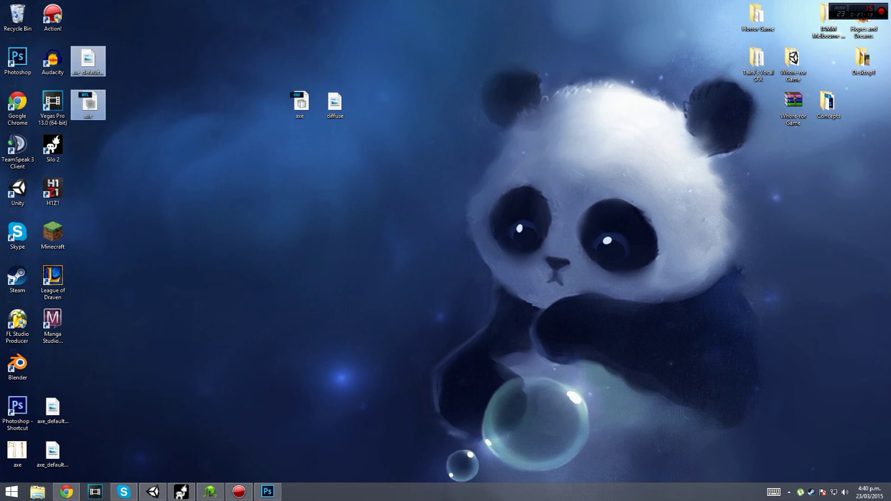
left_click(89, 104)
left_click(127, 116)
left_click_drag(377, 71, 284, 119)
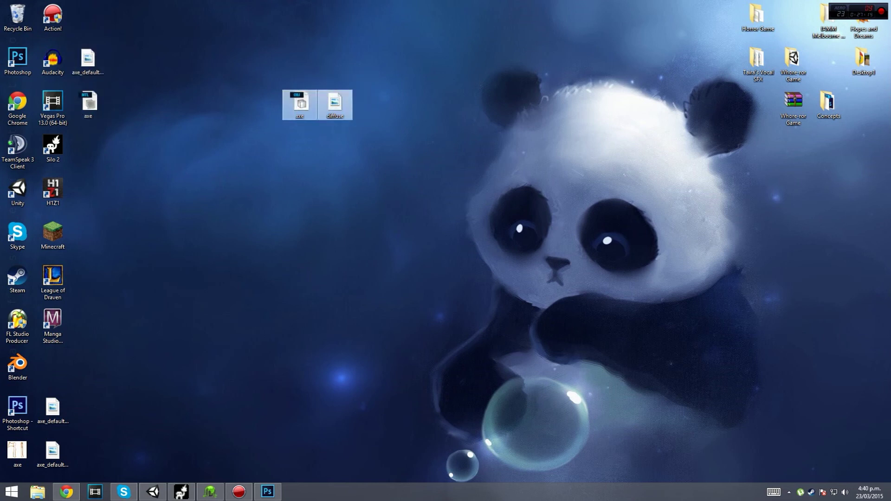
Switch to Unity, show the Scene view, and delete the old diffuse texture from the Assets folder.
left_click(152, 491)
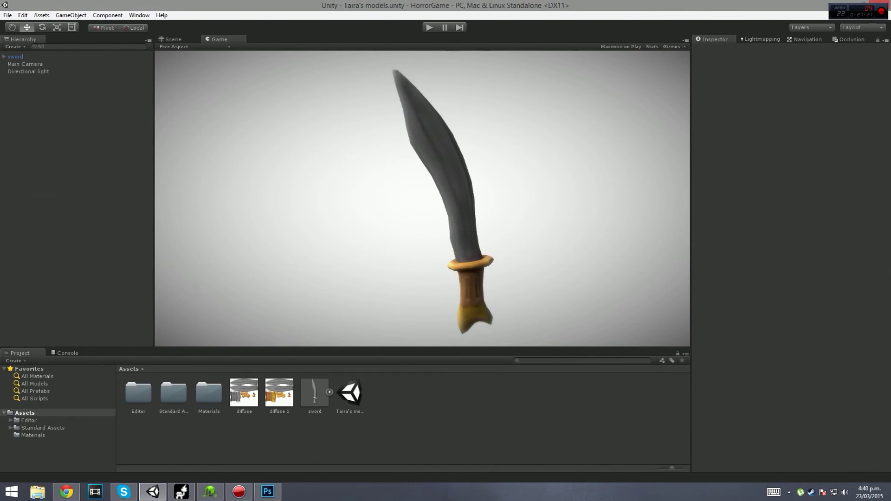
left_click(173, 39)
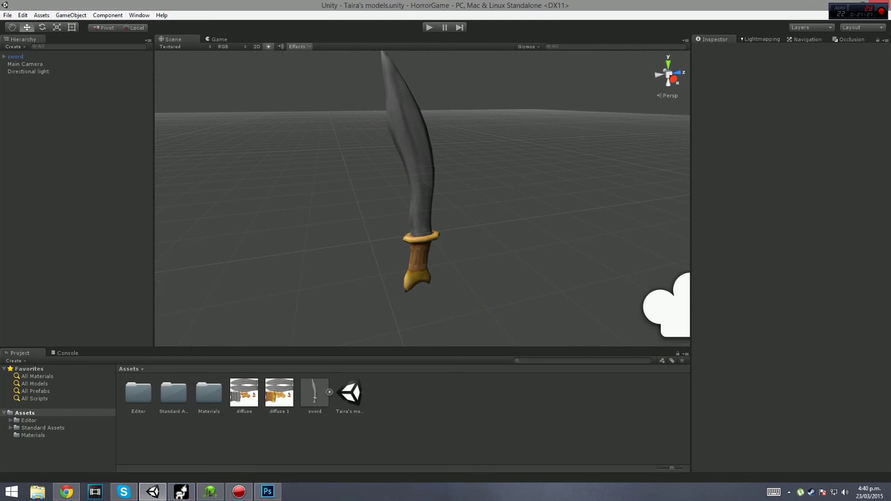
left_click(244, 393)
key("Delete")
key("Return")
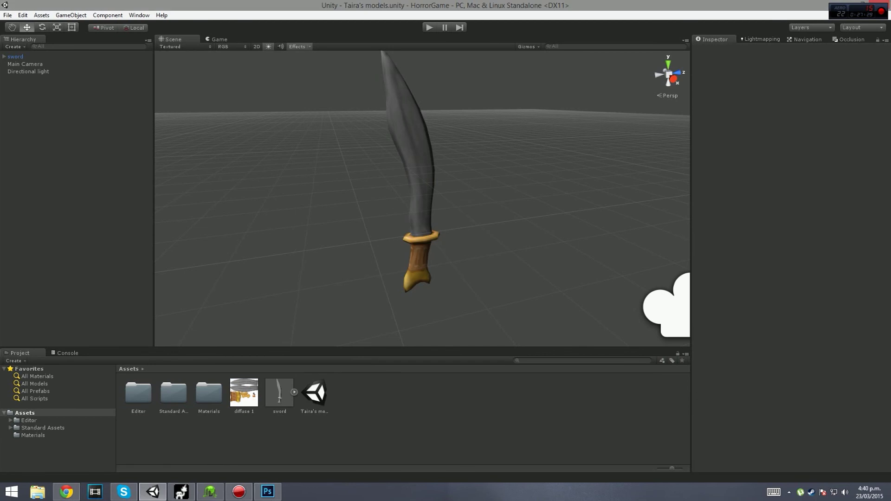
Import the selected axe model and diffuse texture from the desktop into the Unity Assets folder.
mouse_move(267, 491)
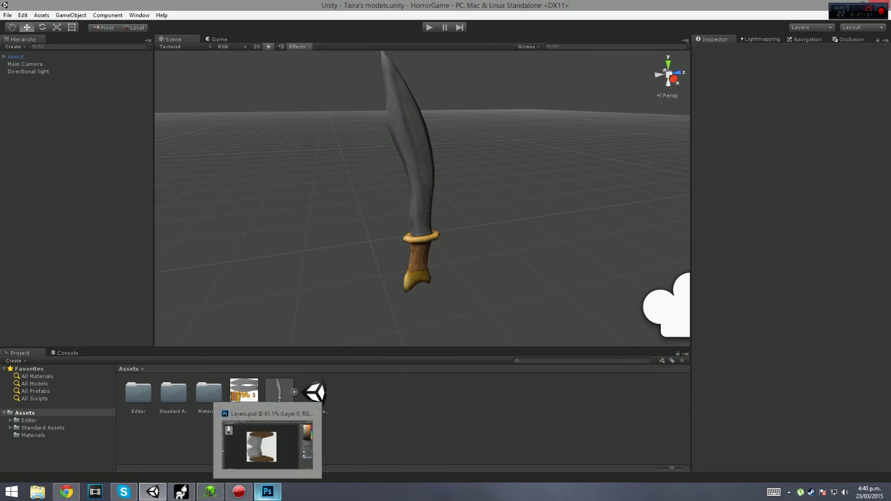
left_click(153, 492)
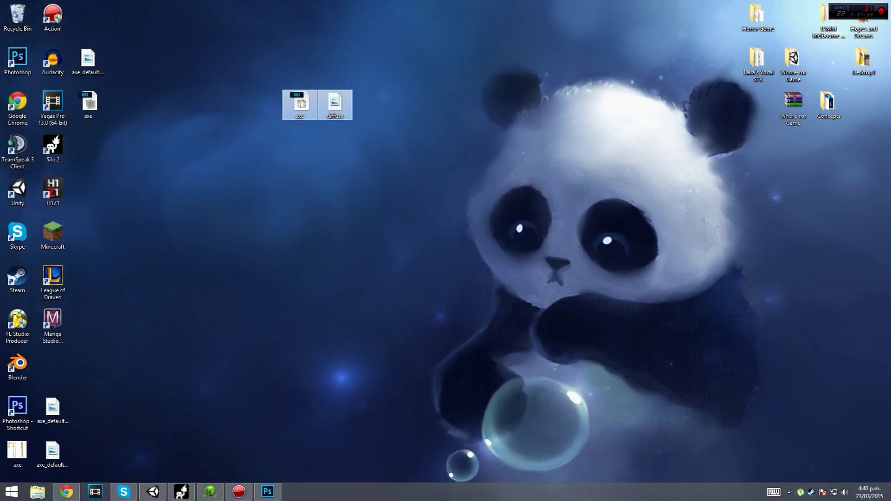
left_click_drag(301, 106, 259, 438)
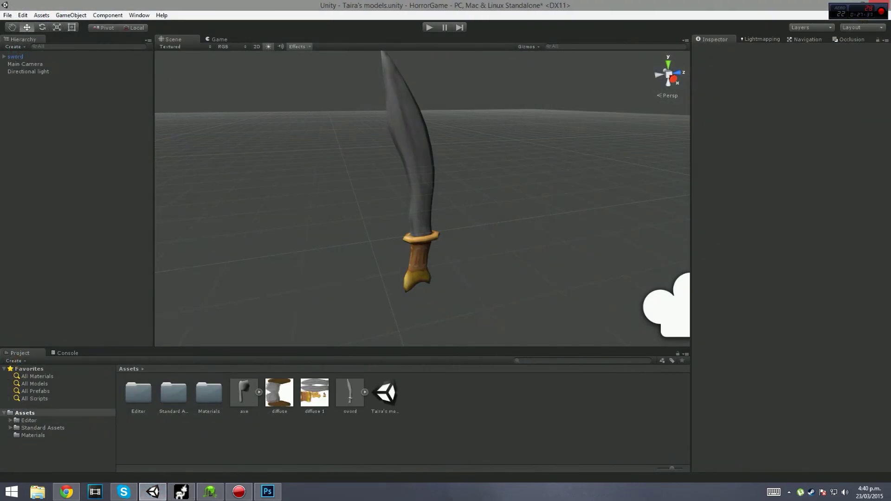
Add the axe model to the scene beside the sword at about X -2, Y -1.56, Z 6.33, and check it in the Game view.
left_click_drag(244, 393, 233, 250)
right_click_drag(234, 250, 336, 259)
left_click_drag(365, 258, 413, 285)
right_click_drag(412, 284, 195, 276)
key("d")
left_click(219, 40)
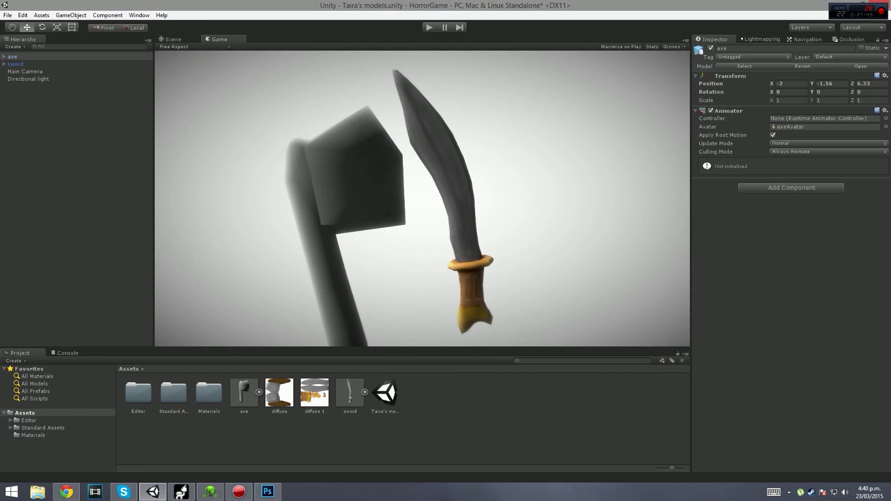
Move the axe to about Y -0.2, Z 3.94 so it is fully framed in the Game view.
key("ctrl+1")
left_click_drag(307, 182, 303, 156)
left_click_drag(321, 204, 304, 188)
key("ctrl+2")
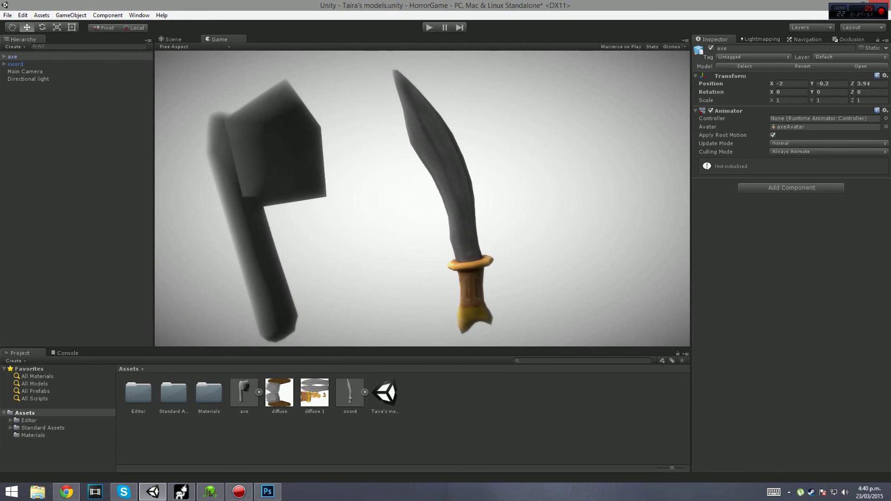
Apply the diffuse texture to the axe in the scene and check the textured model in the Game view.
key("ctrl+1")
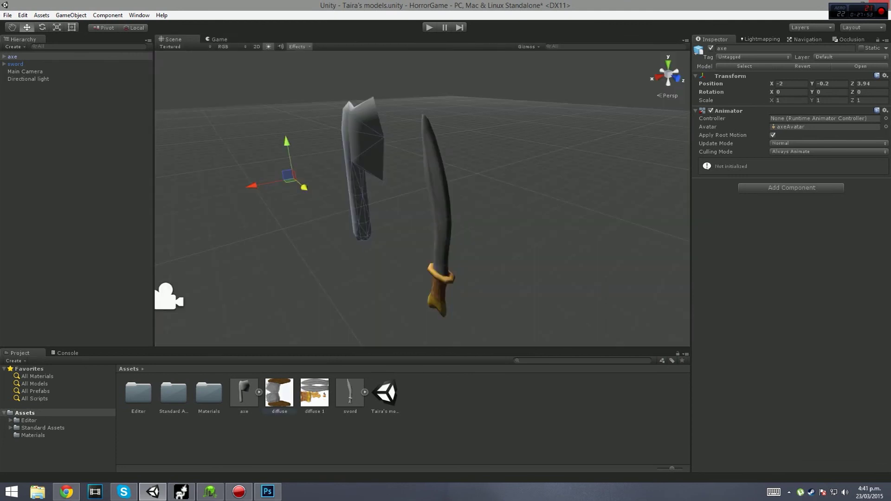
left_click_drag(279, 392, 364, 153)
left_click(524, 185)
right_click_drag(524, 185, 631, 185)
key("a")
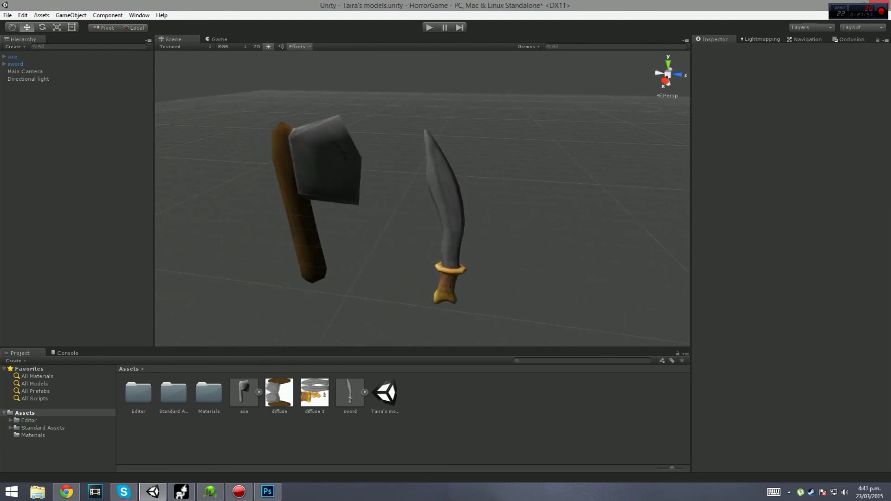
key("ctrl+2")
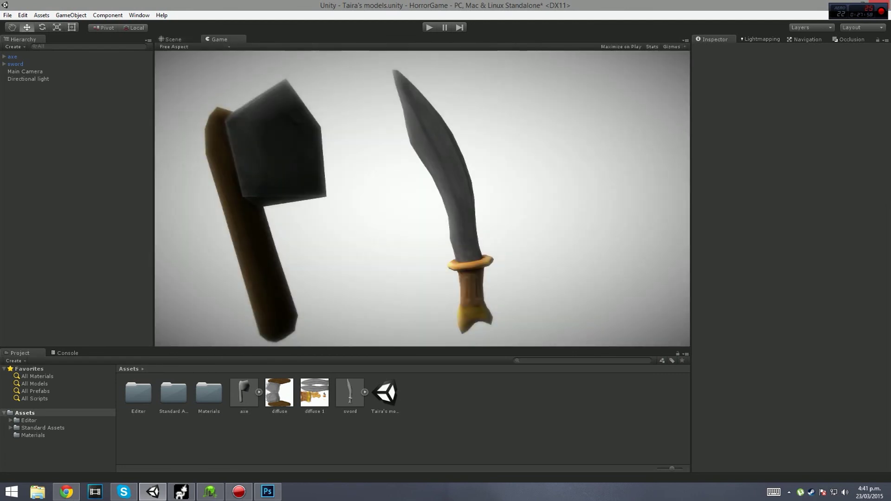
Examine the axe and sword from several angles in the Scene view and compare with the Game view.
key("ctrl+1")
key("a")
mouse_move(422, 200)
right_mouse_down()
mouse_move(534, 208)
mouse_move(497, 186)
mouse_move(589, 218)
mouse_move(622, 214)
mouse_move(547, 251)
mouse_move(524, 228)
mouse_move(533, 223)
mouse_move(473, 186)
mouse_move(437, 204)
mouse_move(352, 197)
mouse_move(339, 190)
mouse_move(341, 179)
mouse_move(333, 201)
mouse_move(501, 311)
mouse_move(436, 301)
mouse_move(404, 191)
mouse_move(390, 186)
mouse_move(401, 184)
mouse_move(426, 209)
right_mouse_up()
key("w")
key("a")
key("s")
key("w")
key("s")
key("d")
key("w")
key("w")
key("s")
left_click_drag(441, 186, 440, 200, "alt")
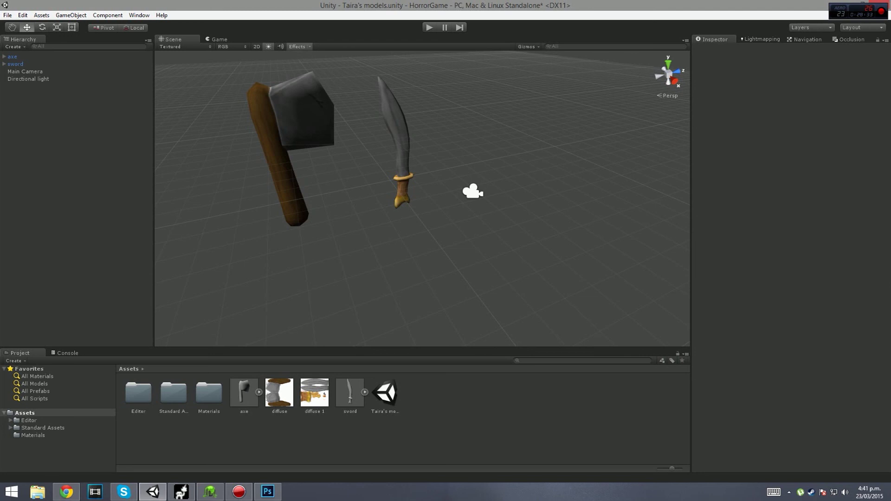
left_click(219, 39)
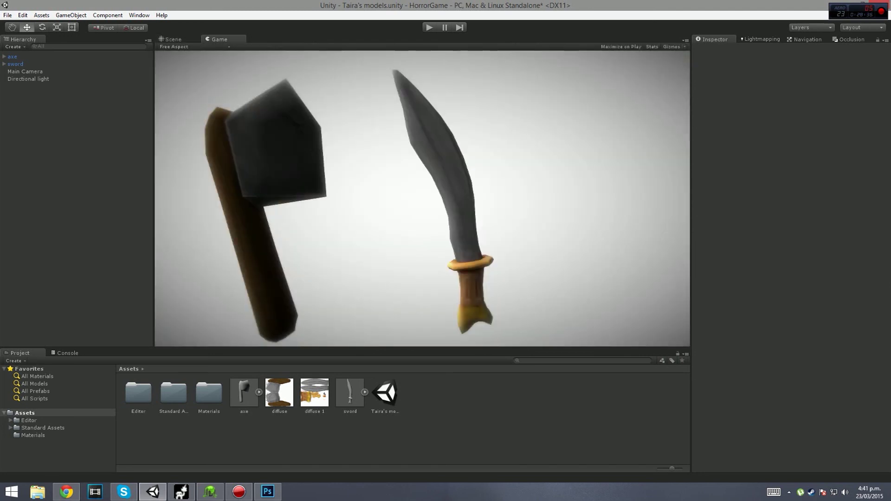
Rotate the directional light to about 222.18 on Y and check the models with scene lighting off and on.
key("ctrl+1")
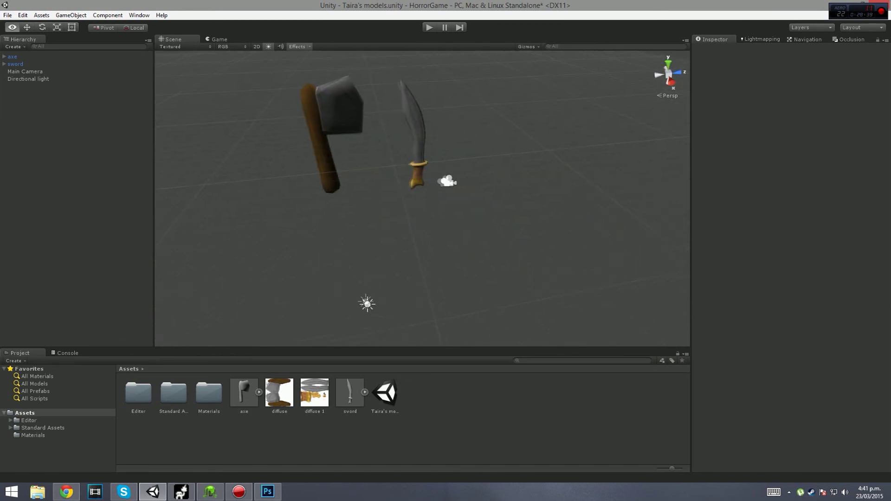
left_click(365, 302)
left_click_drag(366, 301, 403, 299, "alt")
scroll(403, 299, "down", 3)
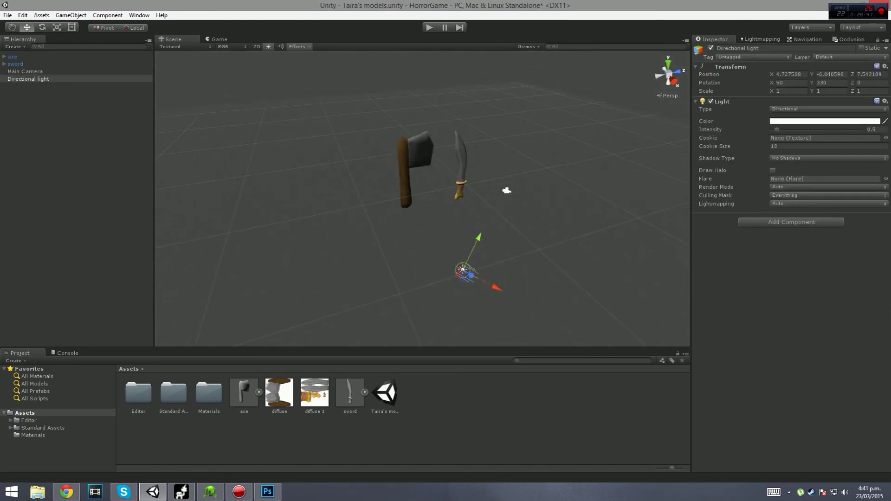
left_click_drag(812, 82, 766, 82)
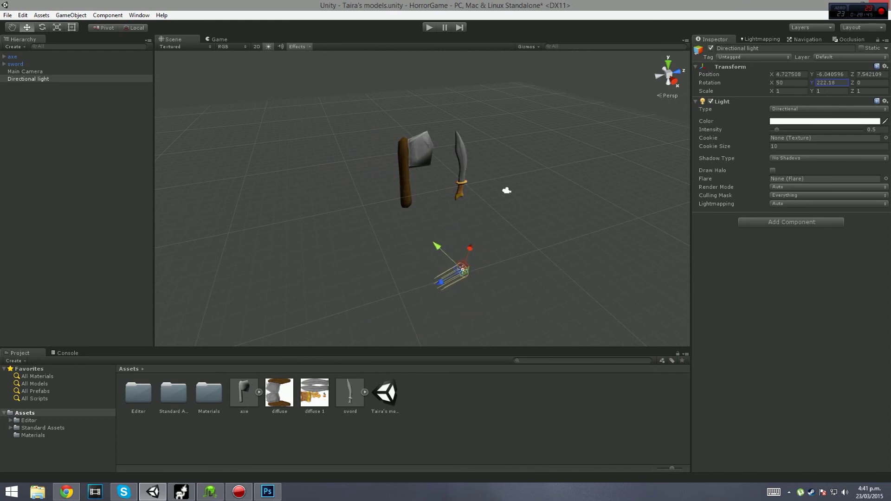
left_click(268, 46)
left_click(268, 47)
Move the directional light to about X -0.86, Y 0.95, Z 1.37 and check the lighting in the Game view.
left_click_drag(437, 247, 349, 164)
right_click_drag(348, 163, 374, 143)
key("w")
left_click(220, 39)
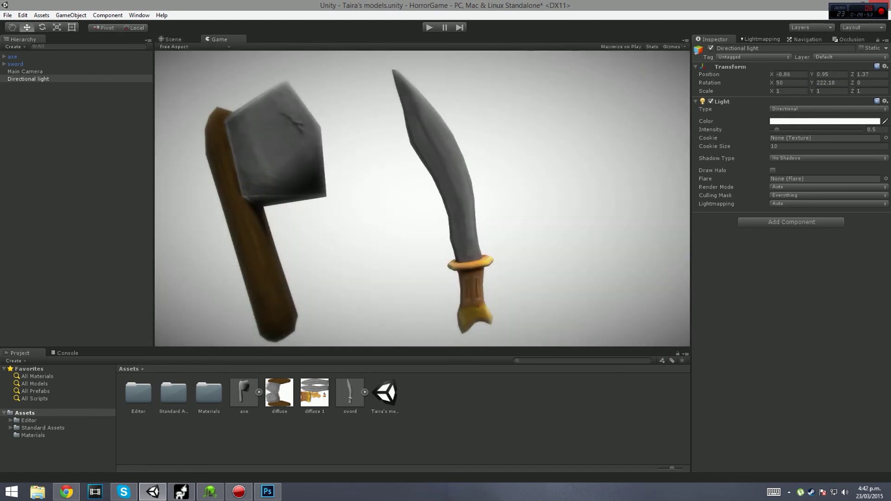
Set the main camera's Y rotation to 255.8 and compare the view with SSAOEffect off and on.
left_click(25, 72)
left_click_drag(812, 82, 805, 82)
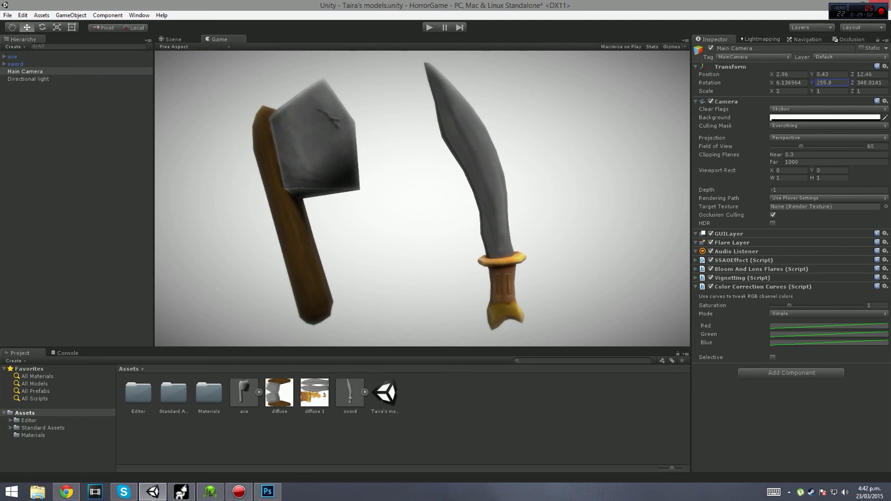
left_click(710, 260)
left_click(710, 260)
left_click(710, 261)
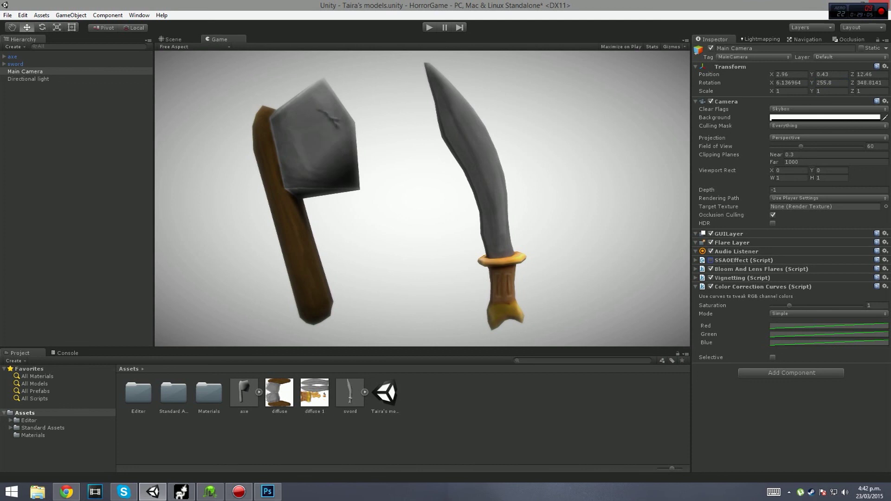
left_click(710, 260)
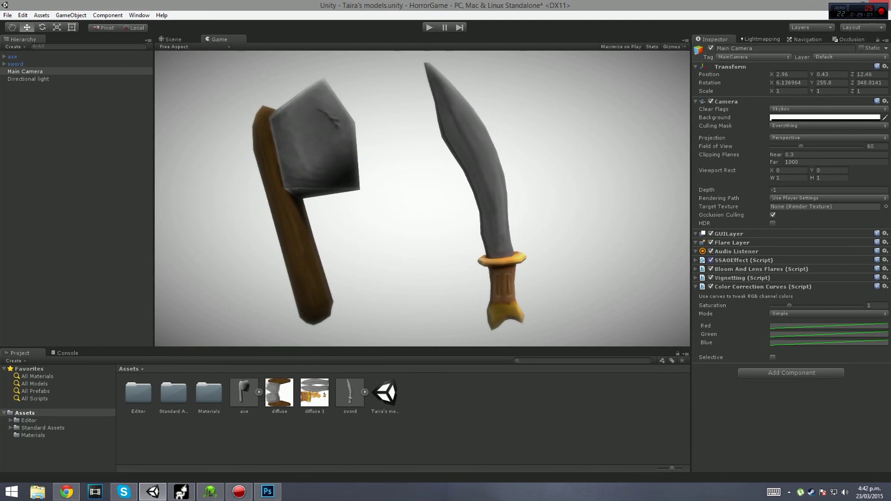
Inspect the lit axe and sword from different angles in the Scene view.
left_click(173, 40)
left_click_drag(325, 186, 647, 202, "alt")
right_click_drag(372, 195, 603, 222)
key("s")
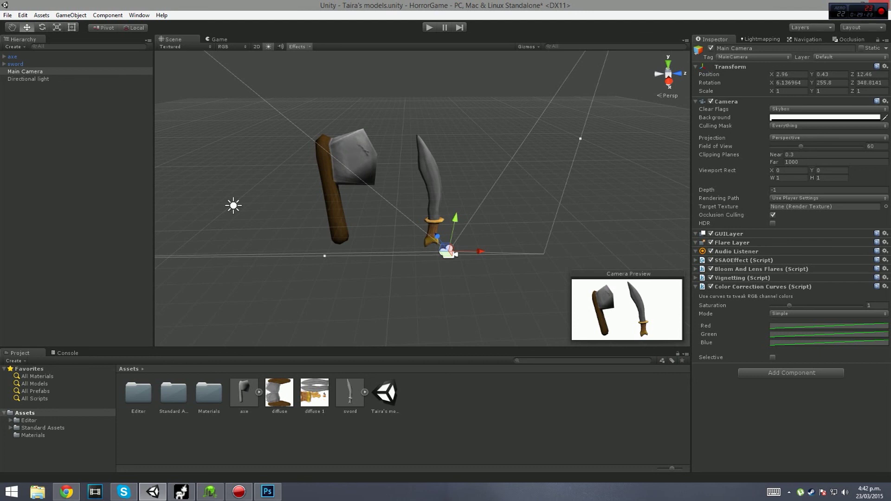
right_click_drag(422, 200, 395, 200)
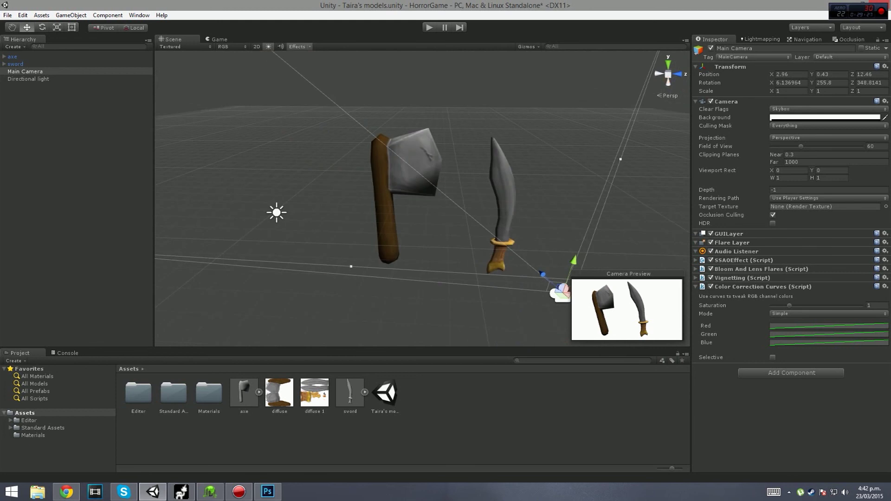